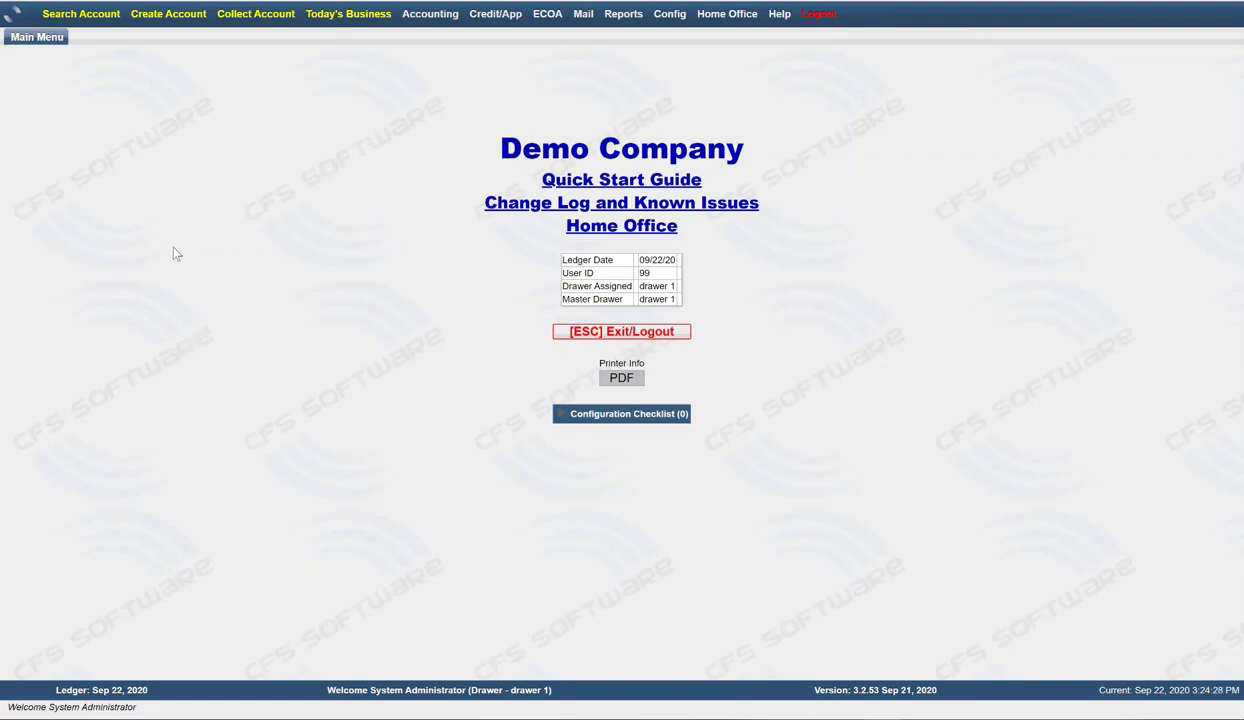
Start a new customer application from Create Account in the top menu bar
left_click(161, 15)
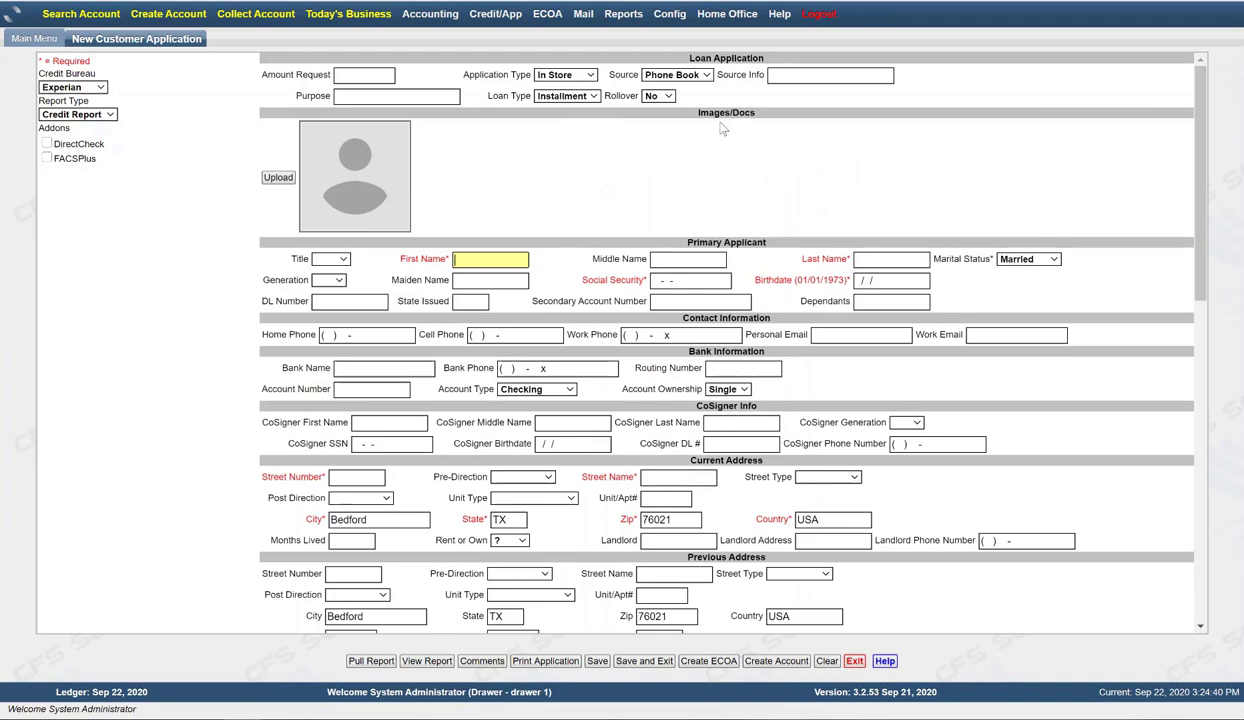
left_click(547, 15)
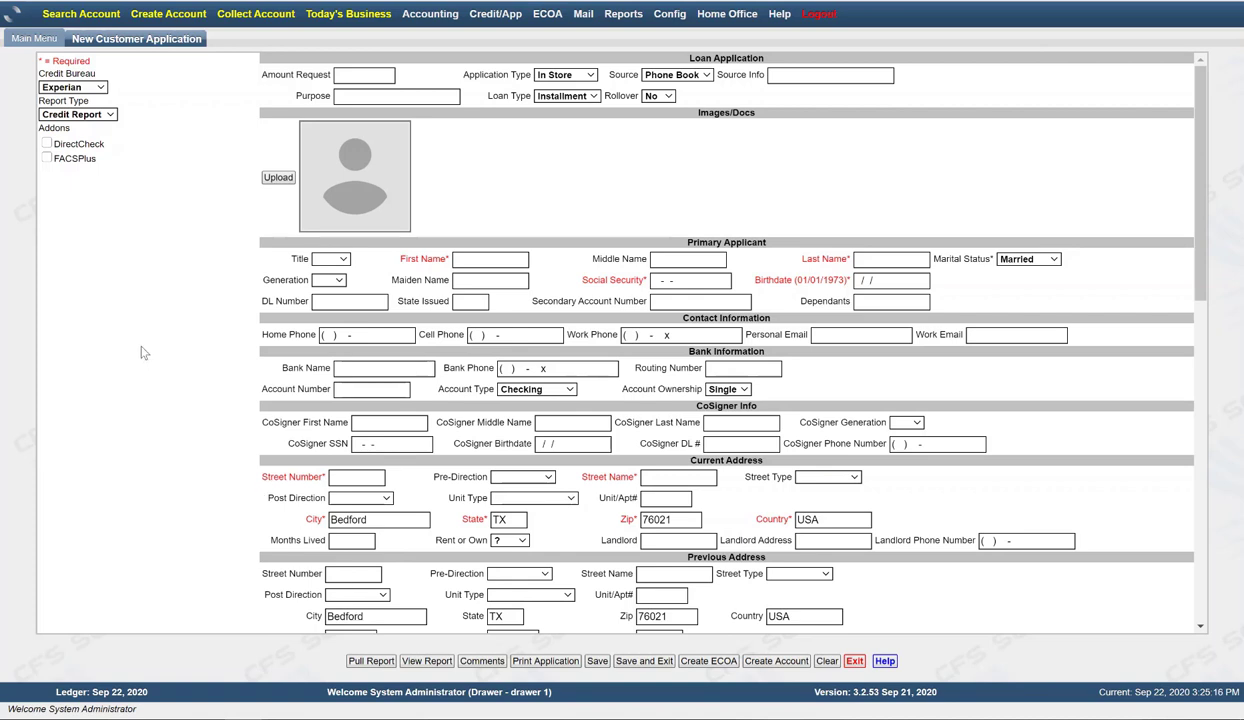
left_click(104, 90)
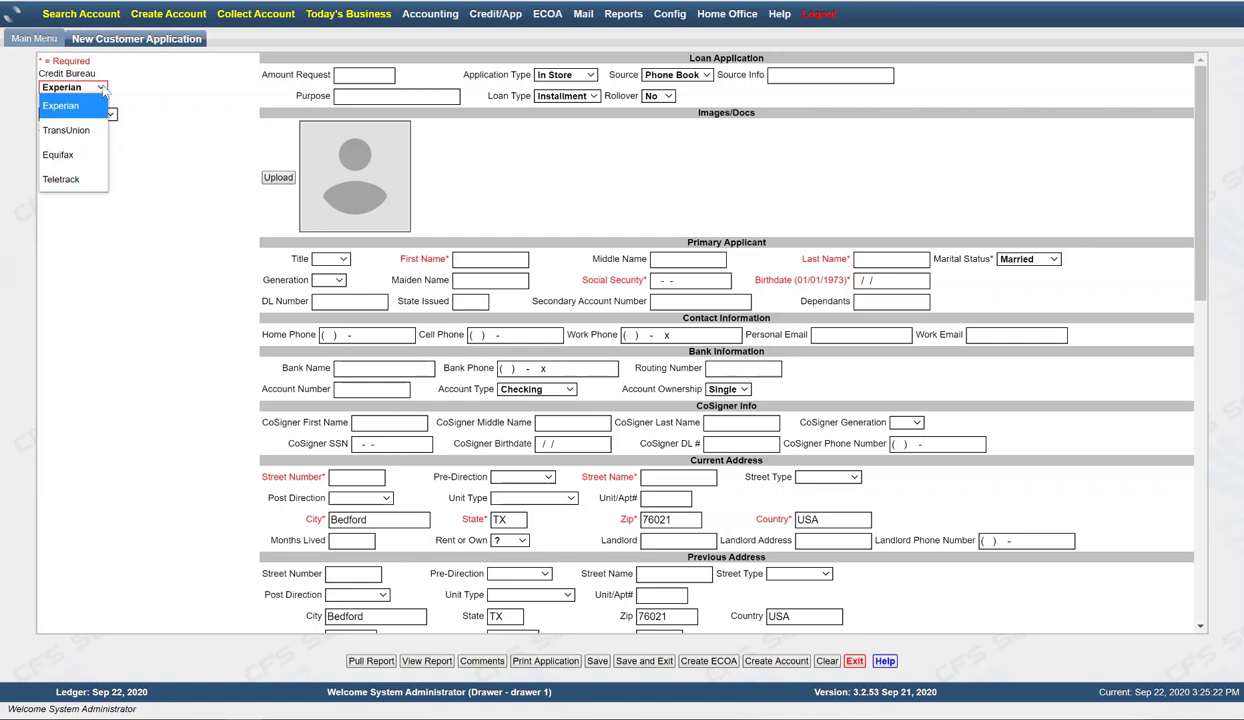
left_click(140, 91)
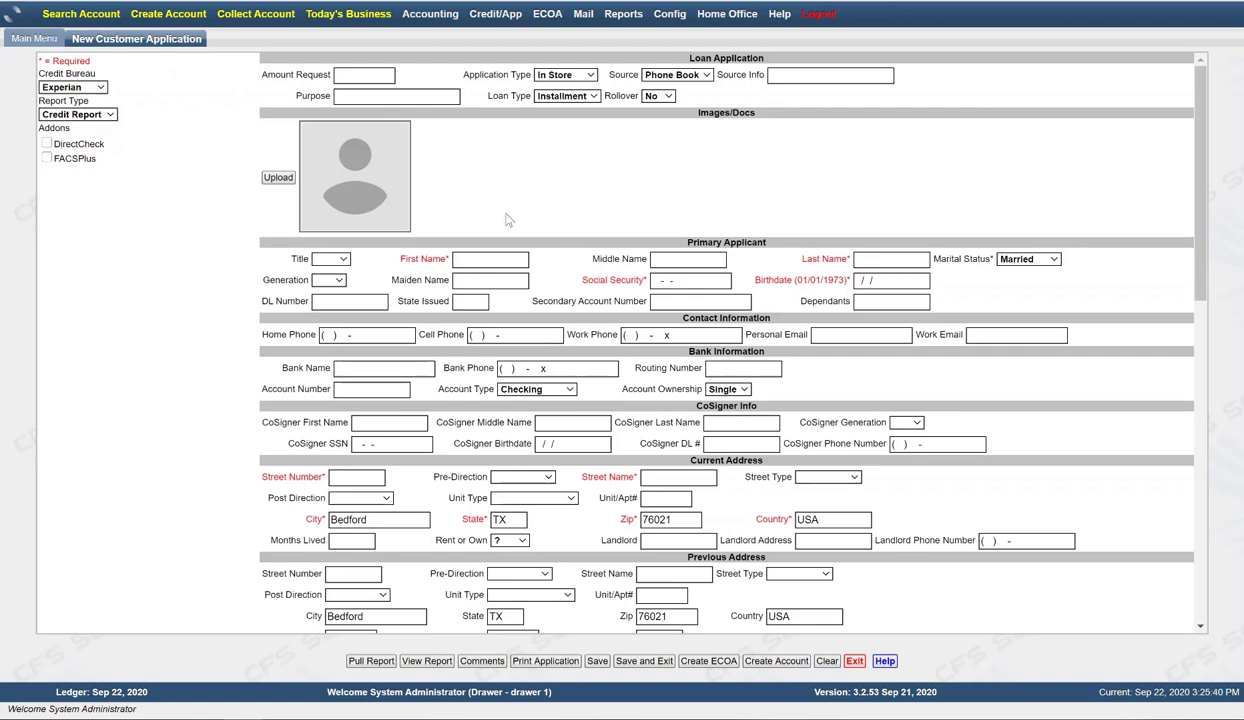
left_click(354, 75)
left_click(589, 78)
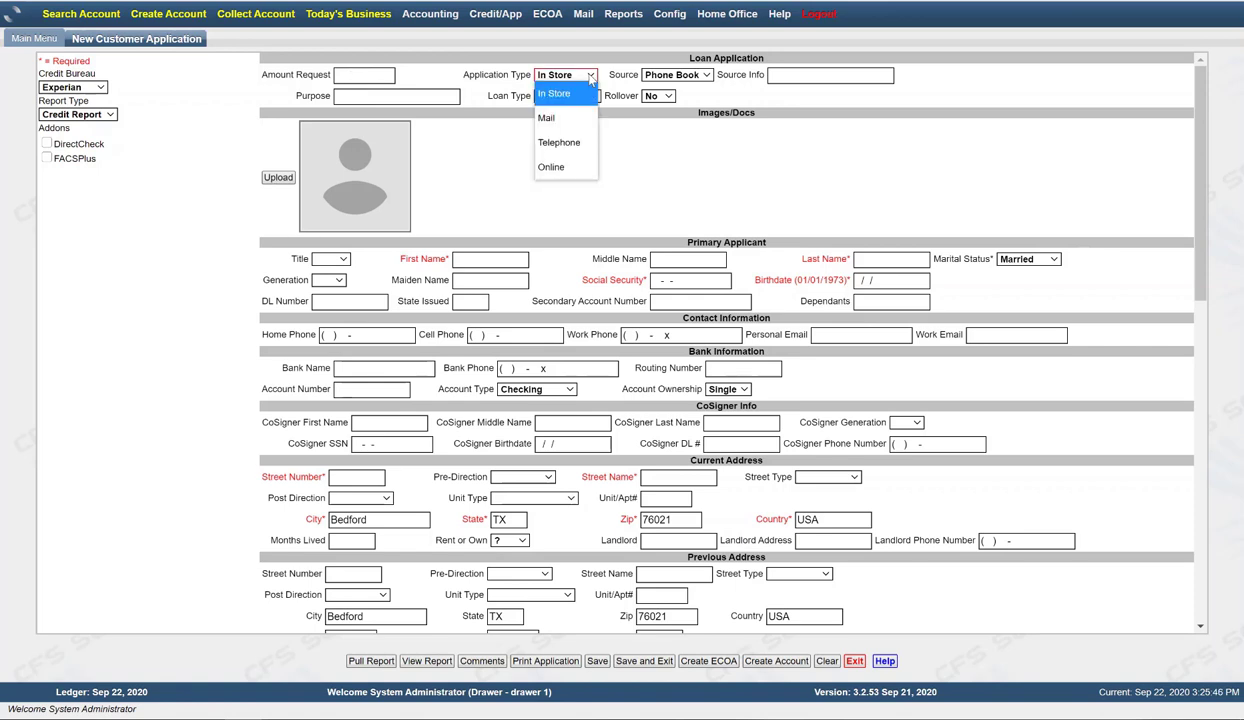
left_click(612, 75)
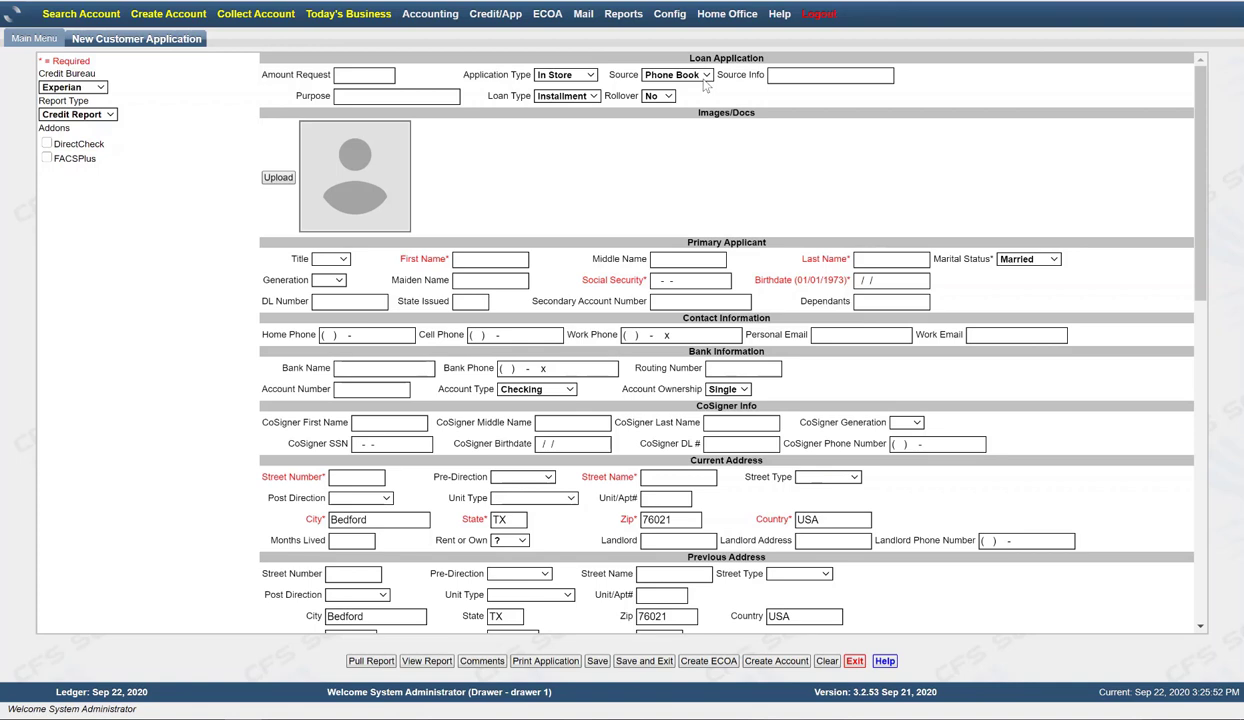
left_click(704, 78)
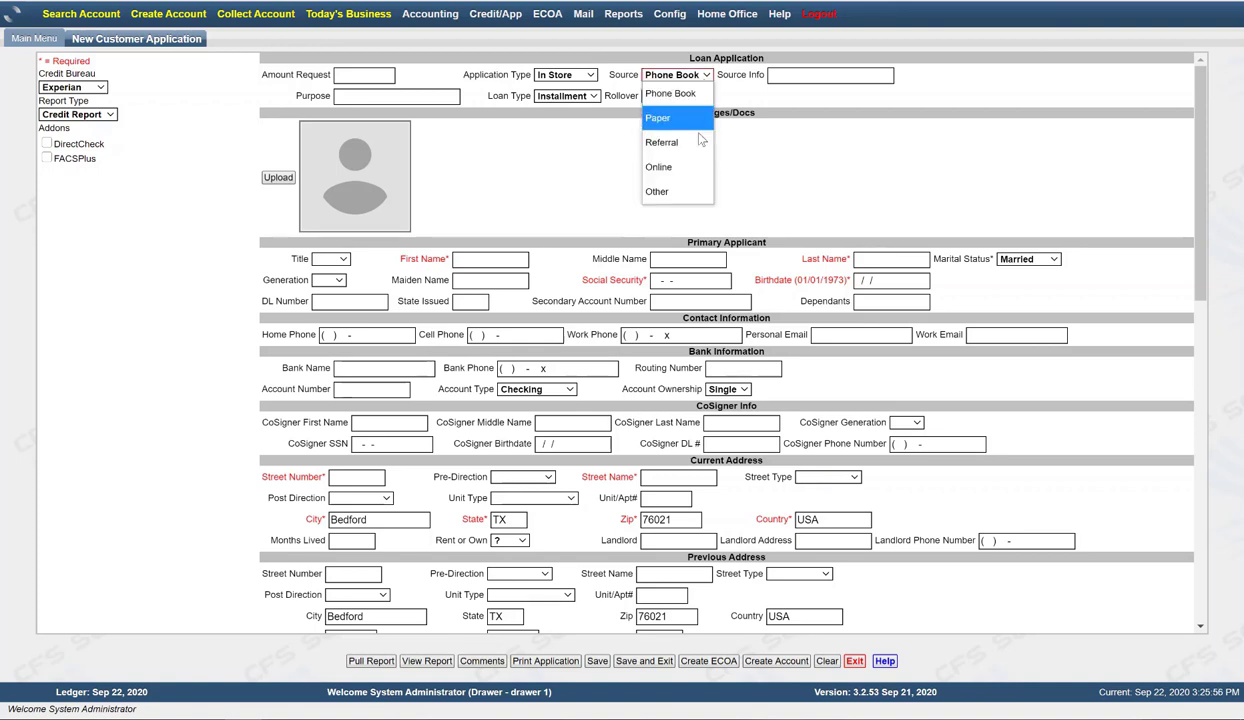
left_click(795, 163)
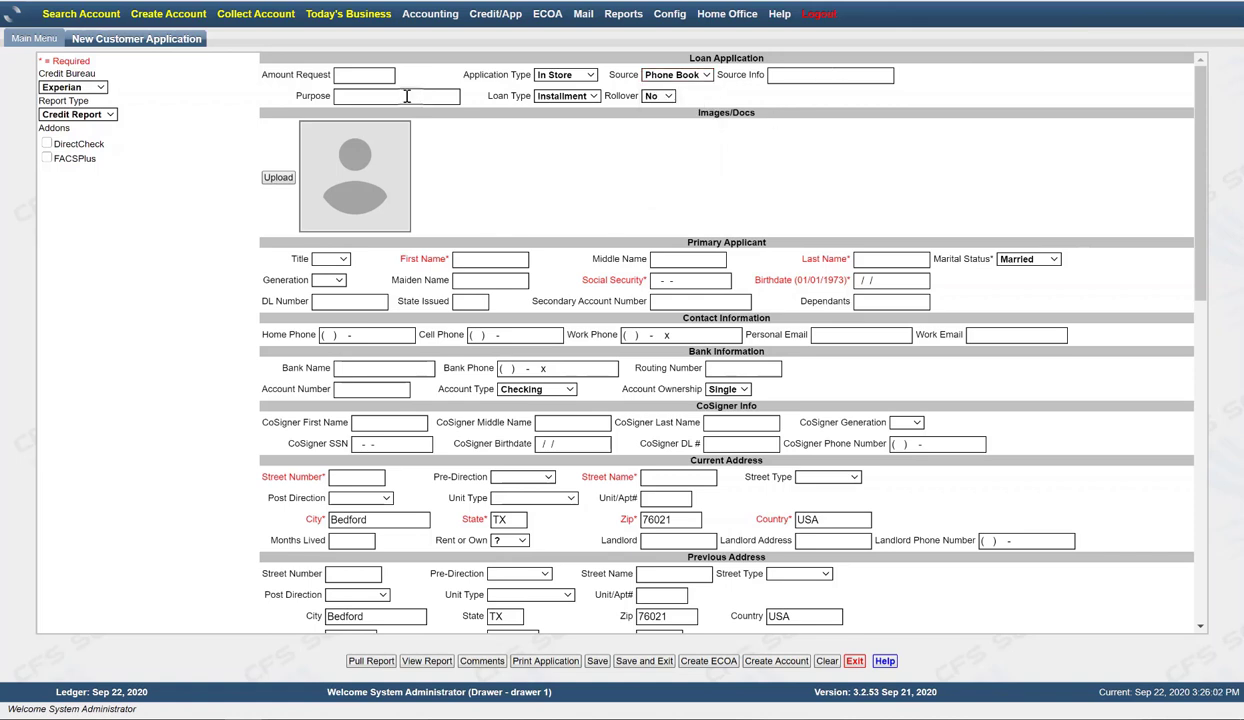
left_click(591, 97)
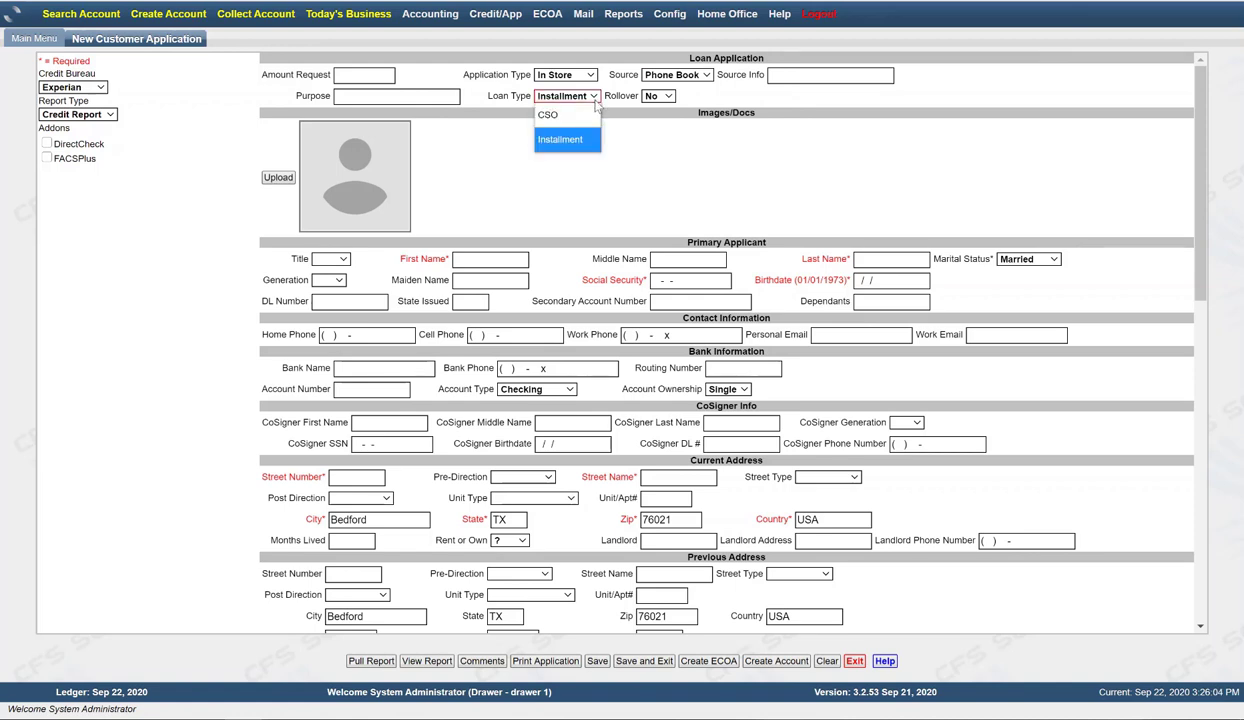
left_click(748, 165)
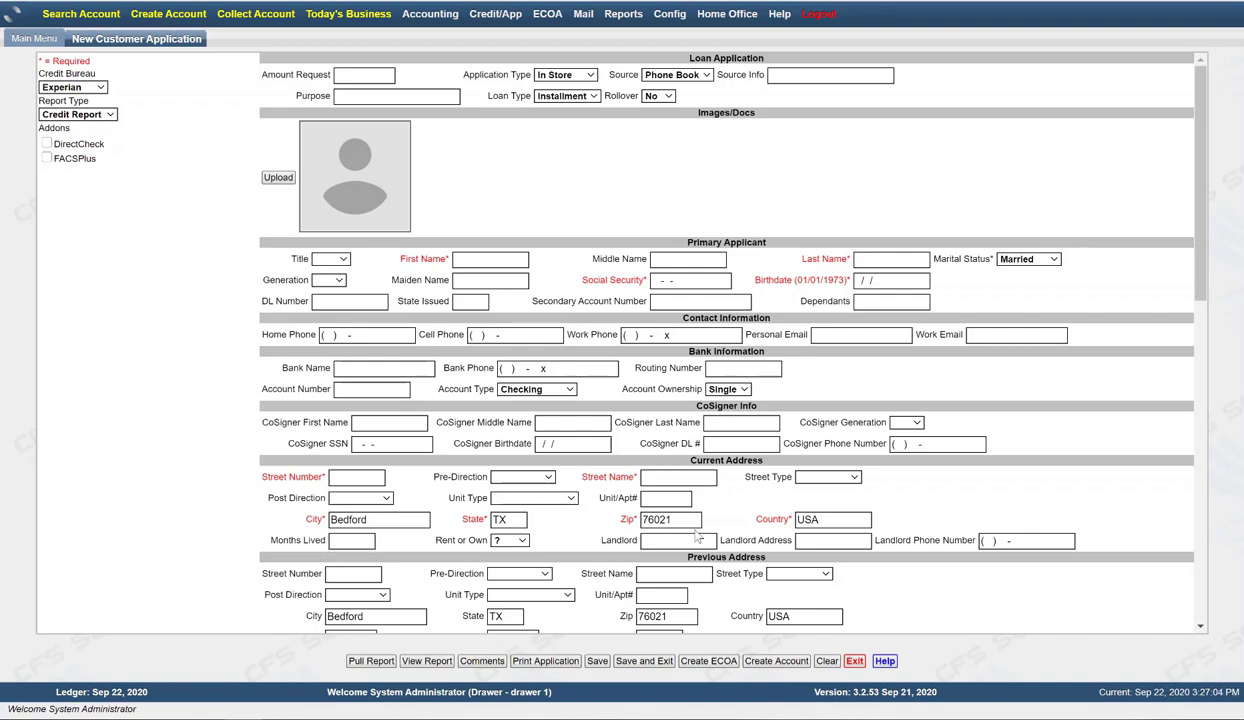
Scroll the application form down to the Employer section's Salary (net) field
scroll(930, 525, "down", 1)
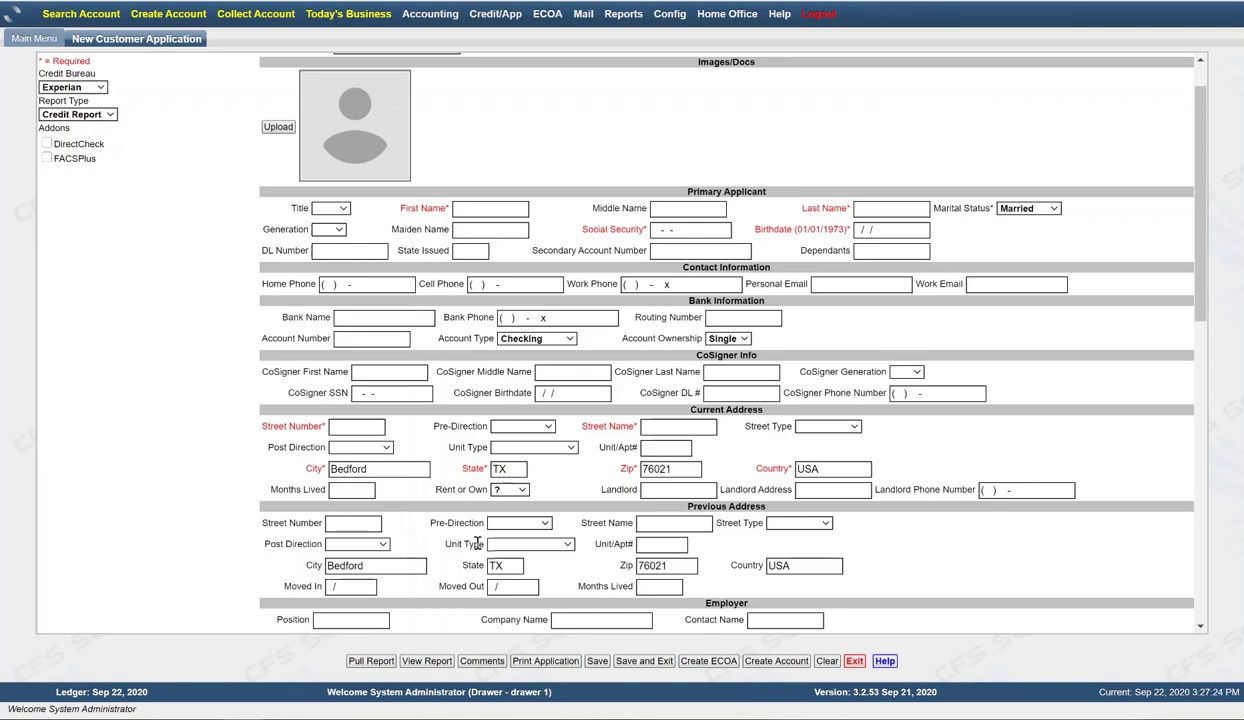
scroll(783, 566, "down", 1)
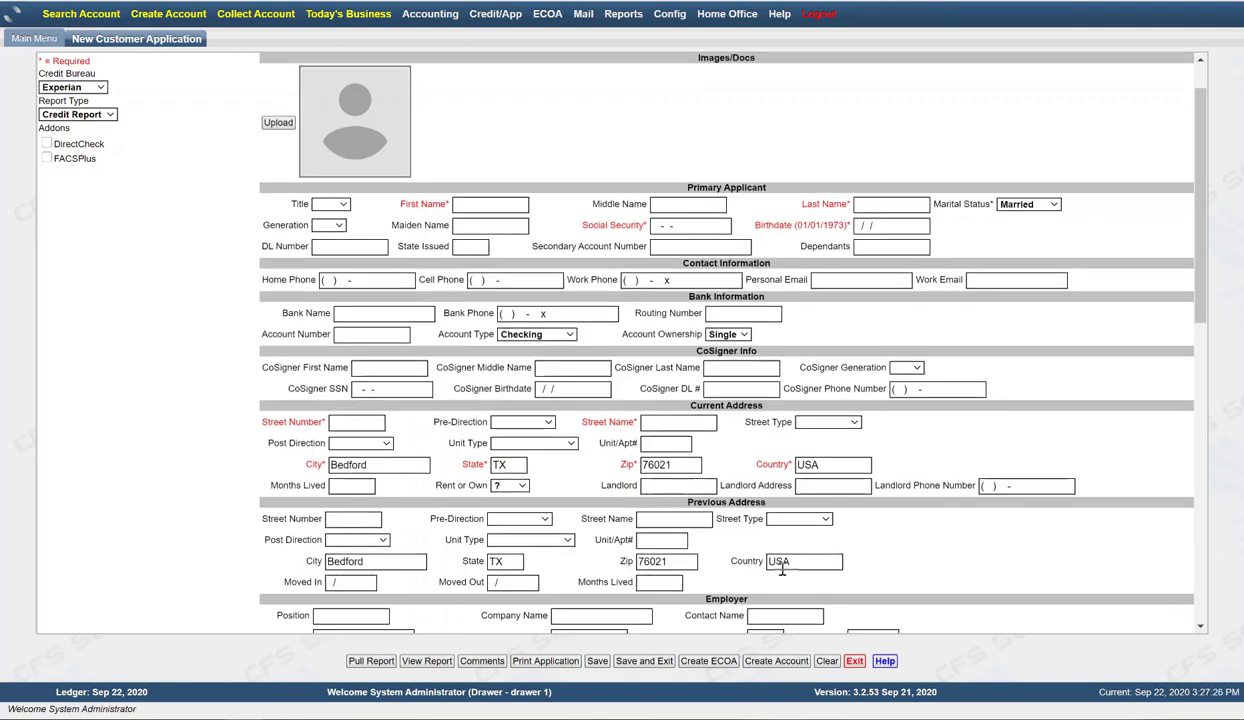
scroll(783, 566, "down", 1)
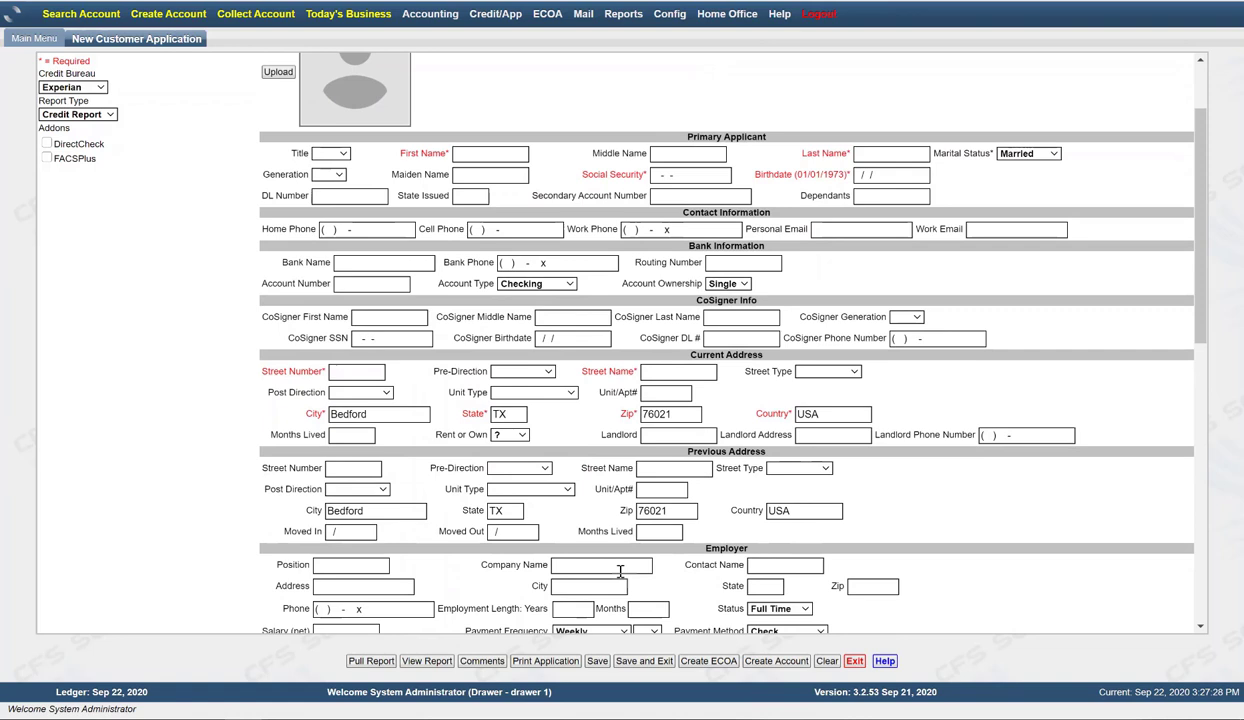
scroll(630, 548, "down", 1)
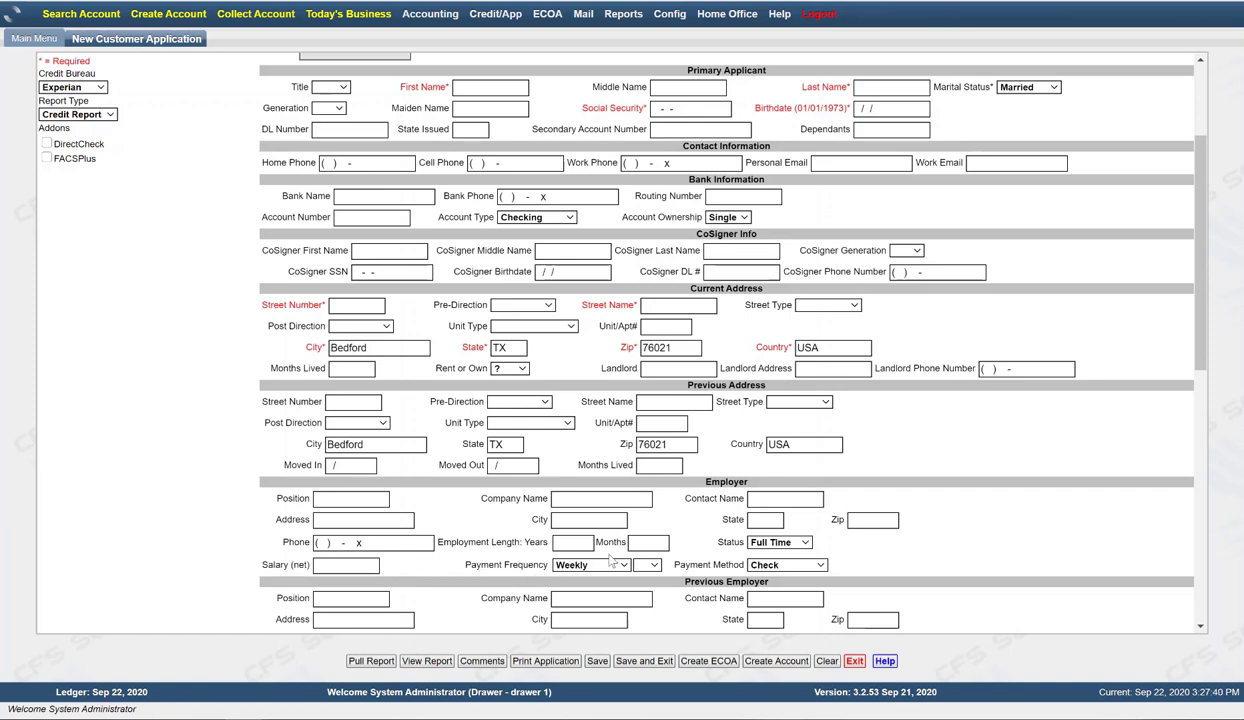
Enter a net salary of 2000 and set the payment frequency to Monthly
left_click(365, 568)
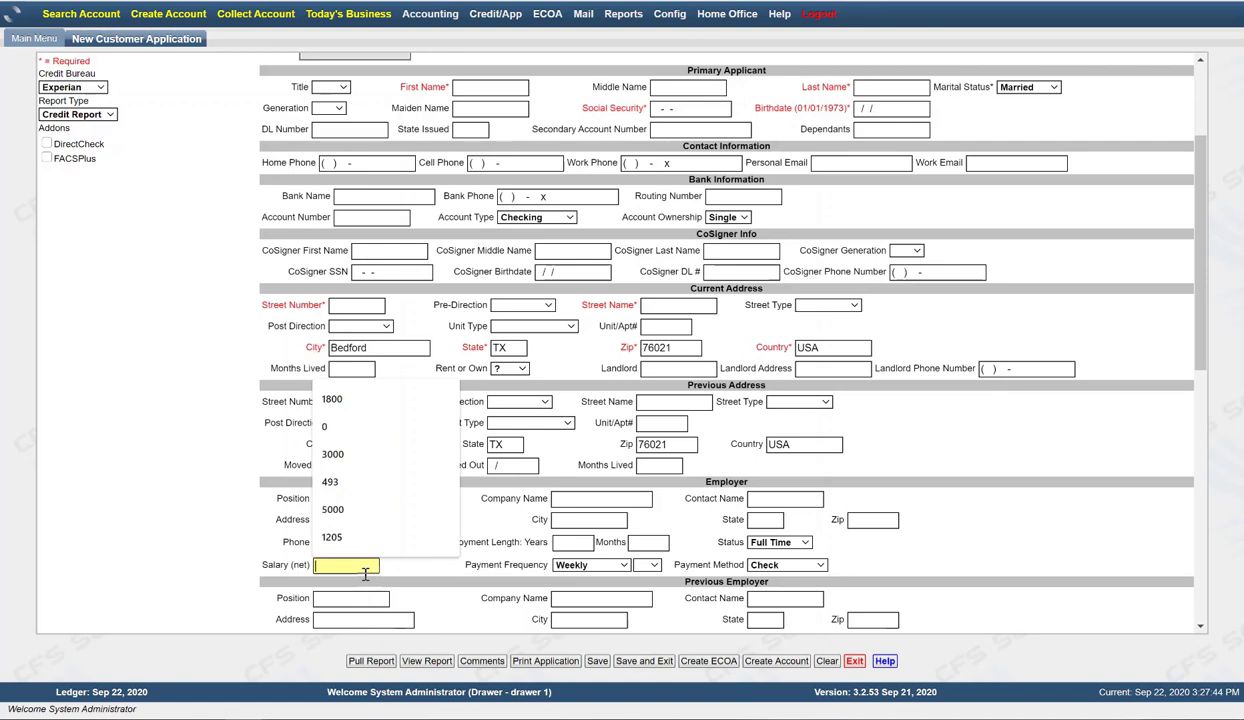
type("20")
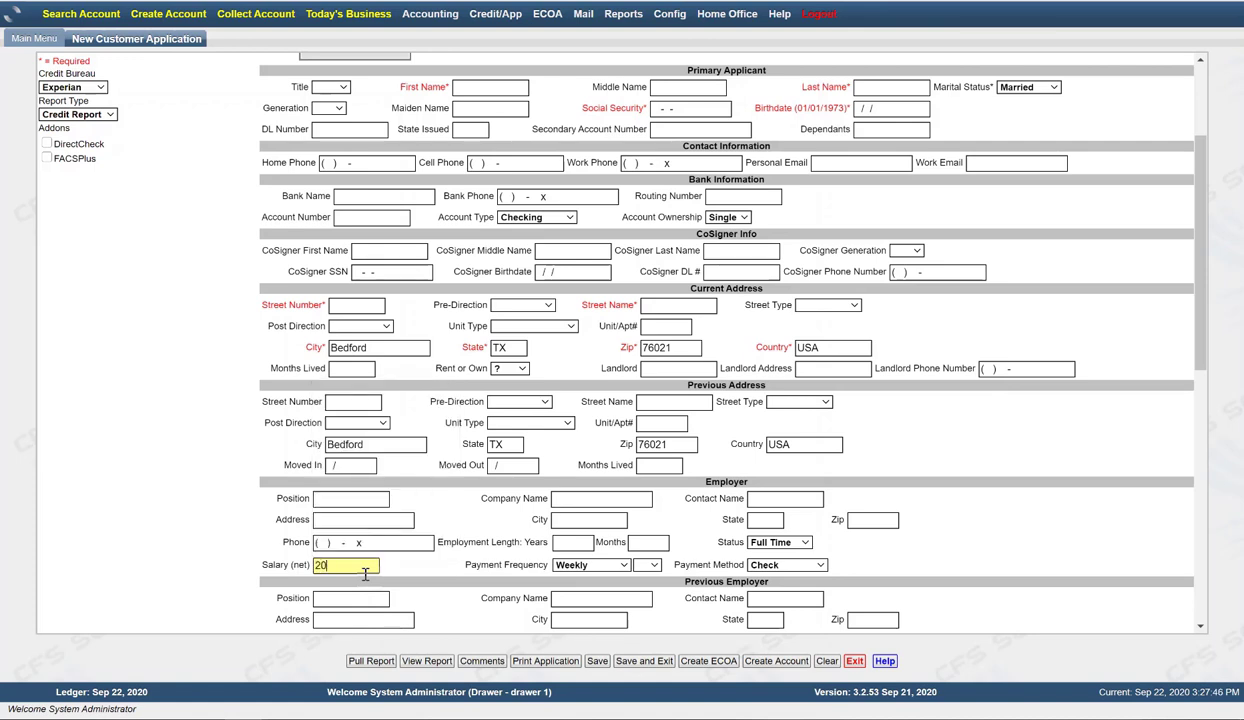
type("00")
left_click(623, 566)
left_click(590, 681)
scroll(874, 563, "down", 1)
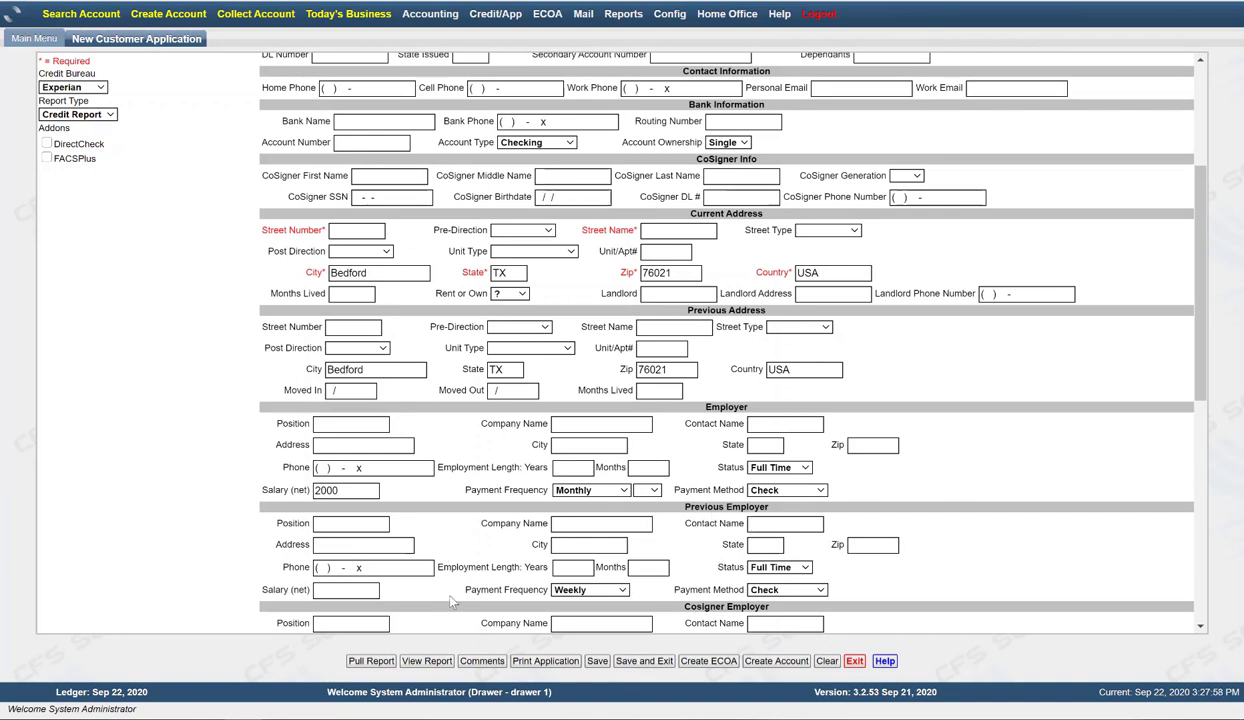
scroll(455, 530, "down", 2)
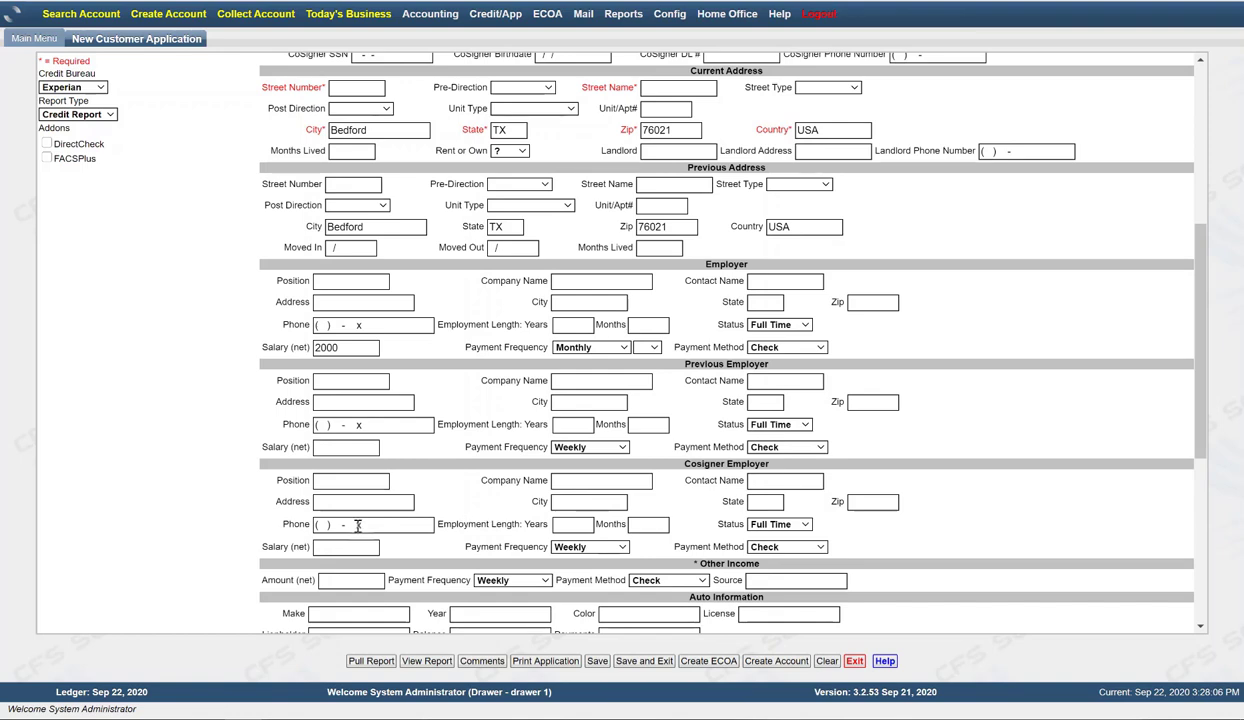
scroll(357, 525, "down", 1)
scroll(357, 525, "down", 2)
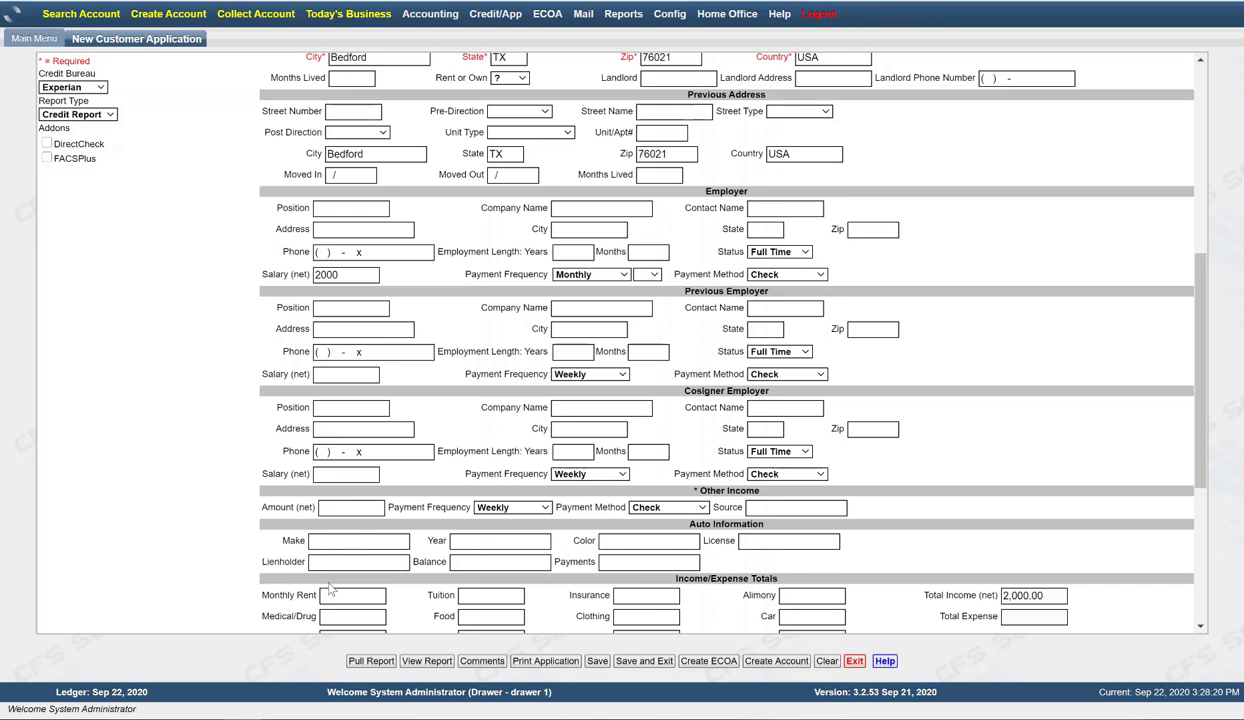
scroll(650, 570, "down", 3)
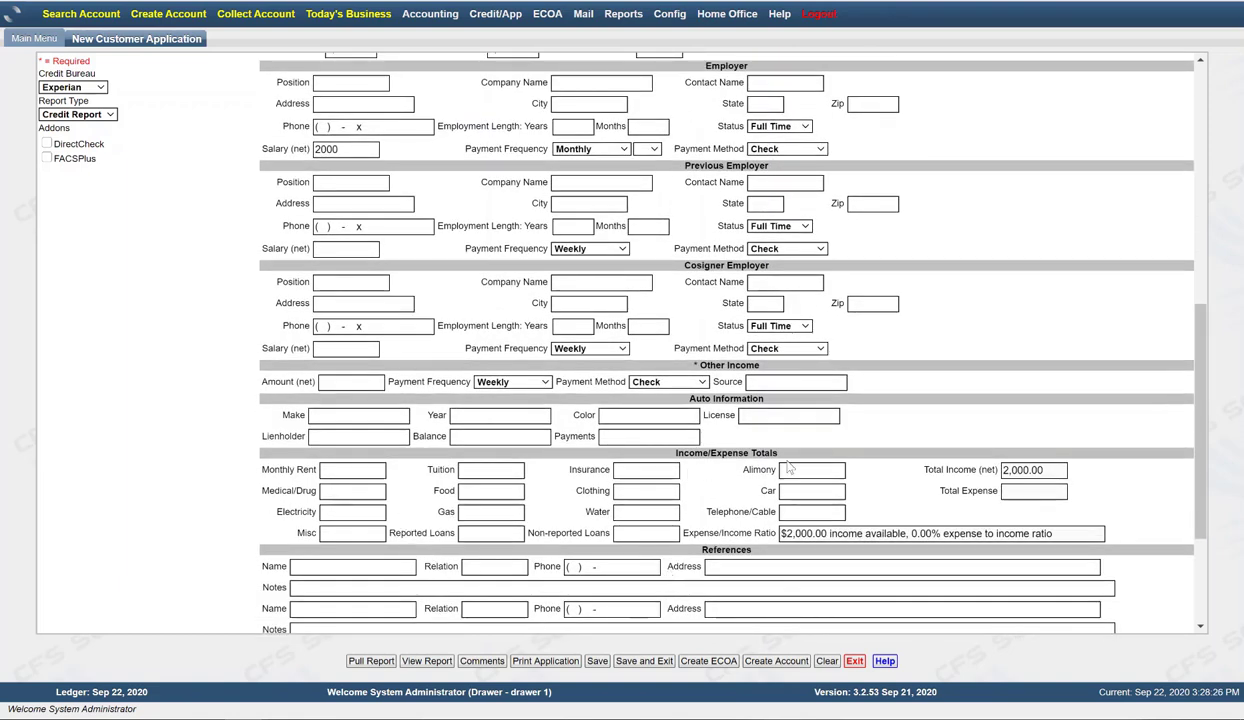
Enter Monthly Rent 400 and Food 300 so Total Expense updates to 700.00
left_click(355, 471)
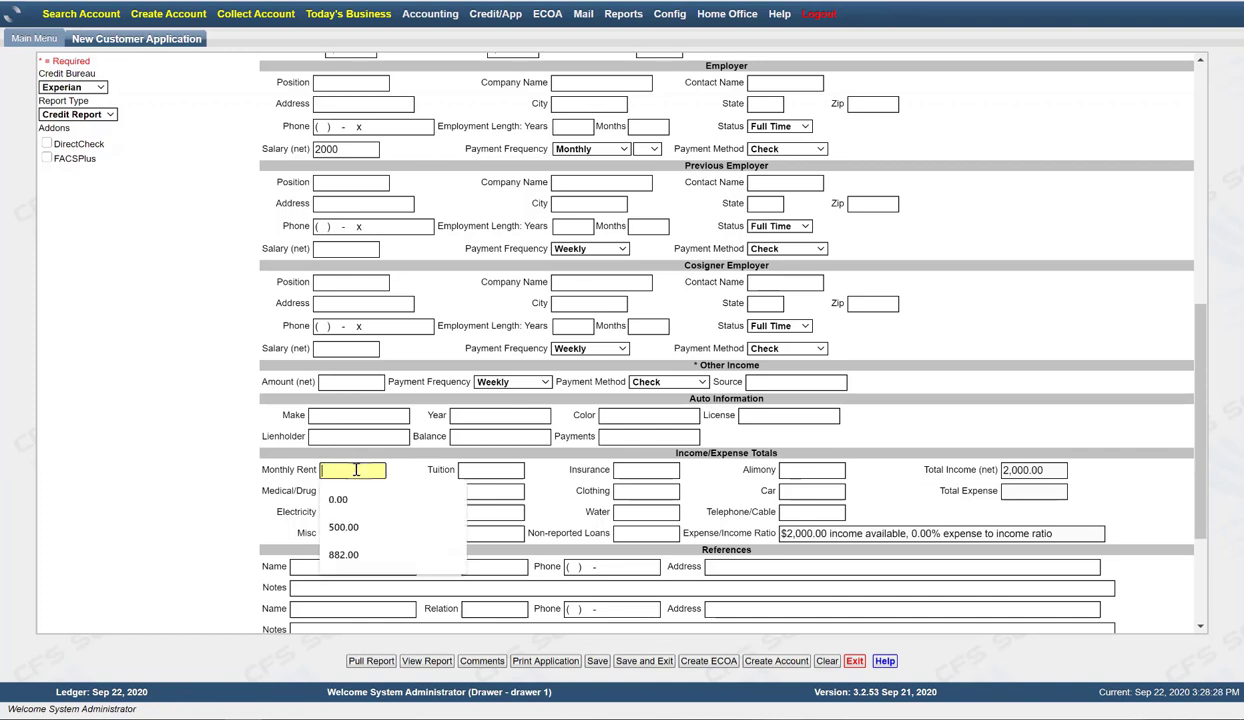
type("400")
key("Tab")
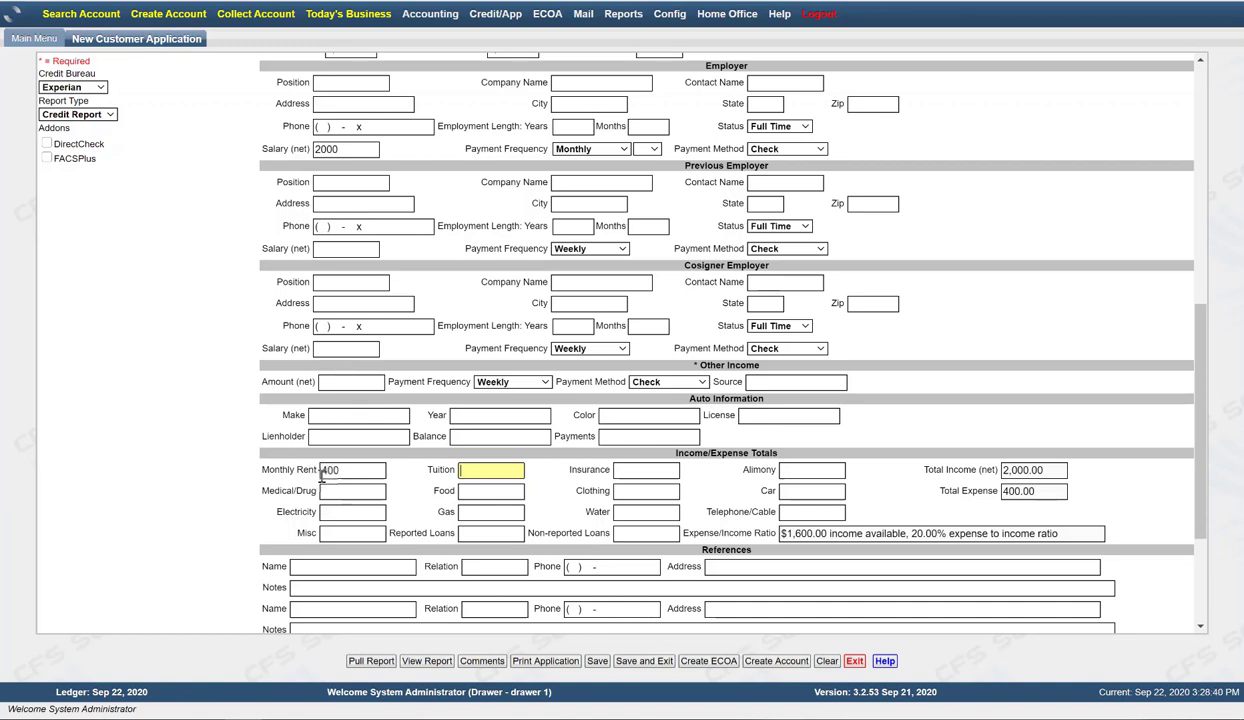
left_click(465, 491)
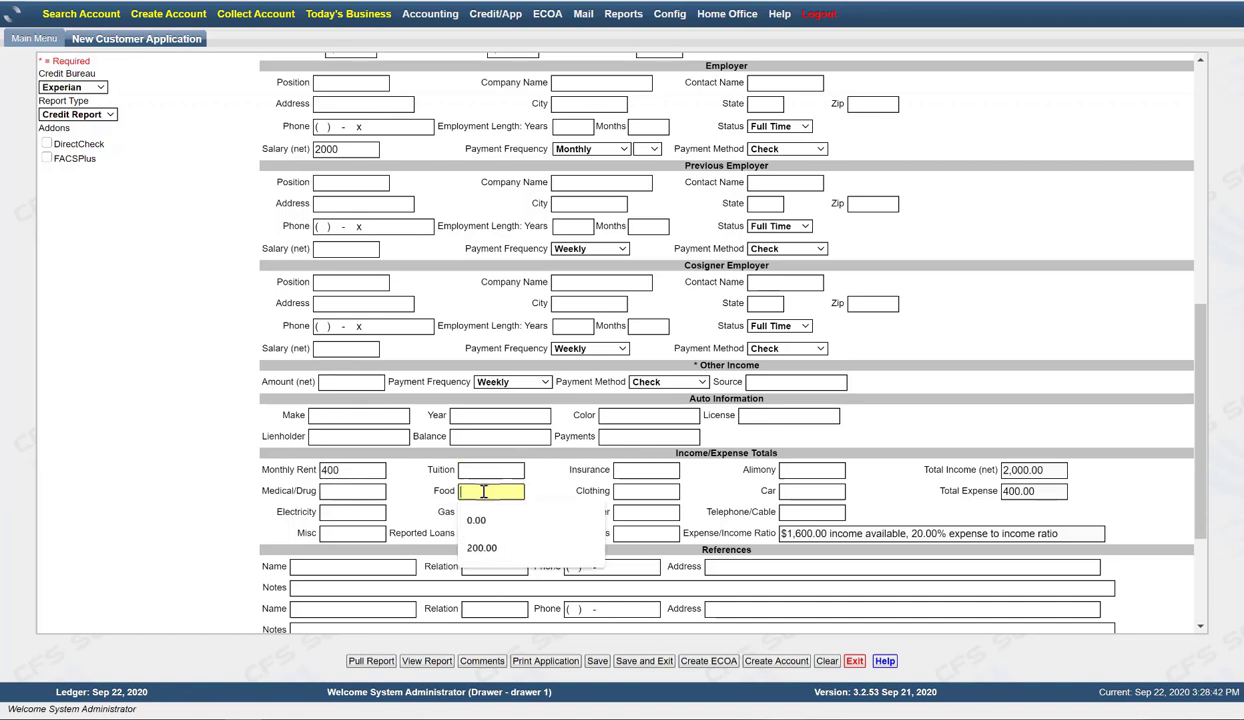
type("300")
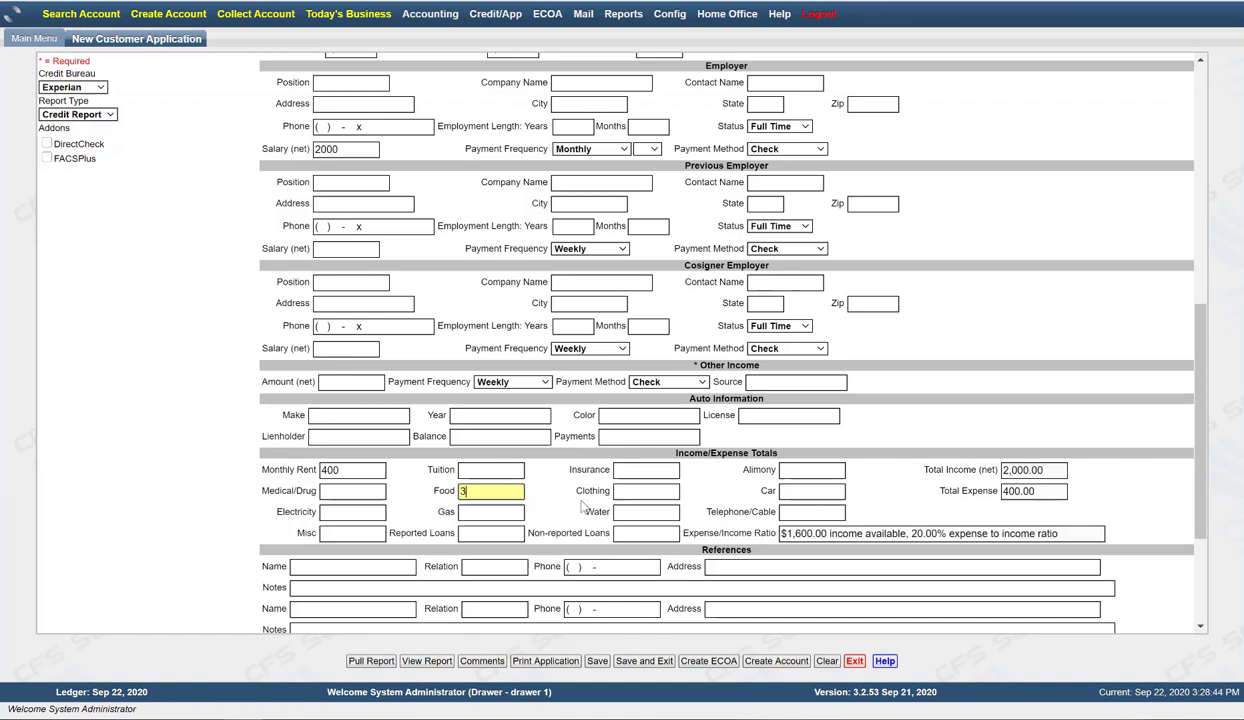
double_click(592, 510)
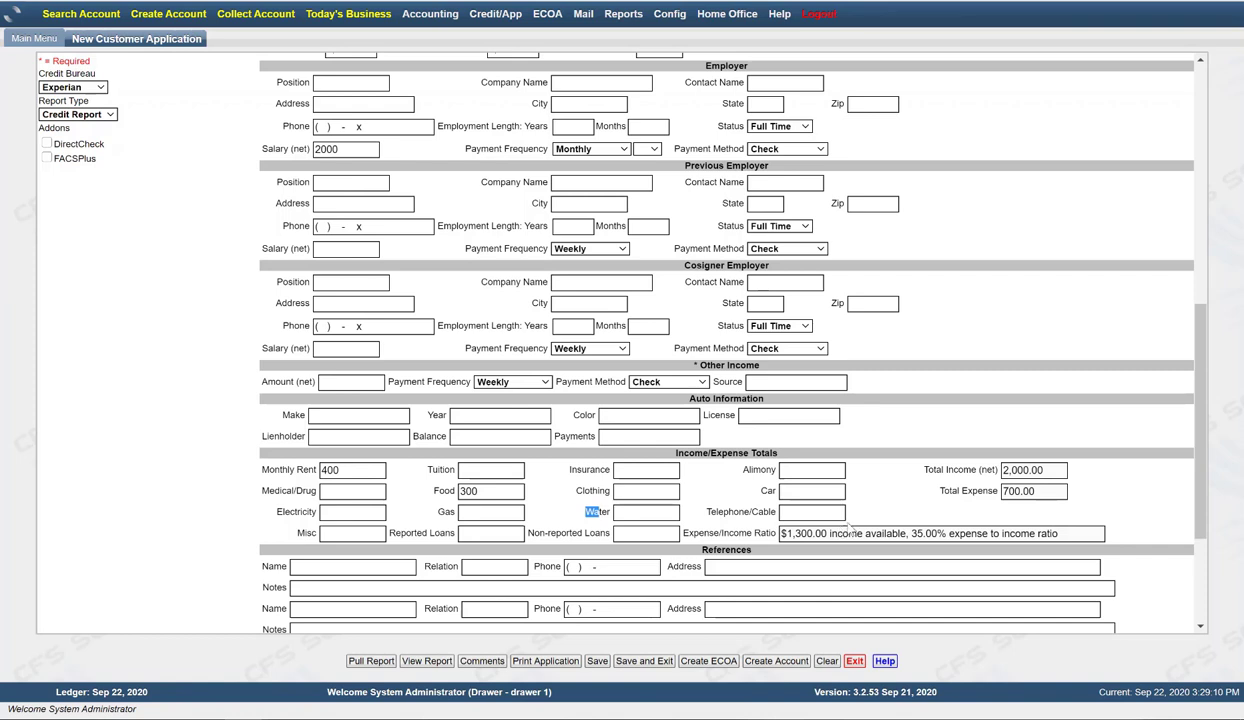
scroll(646, 450, "down", 1)
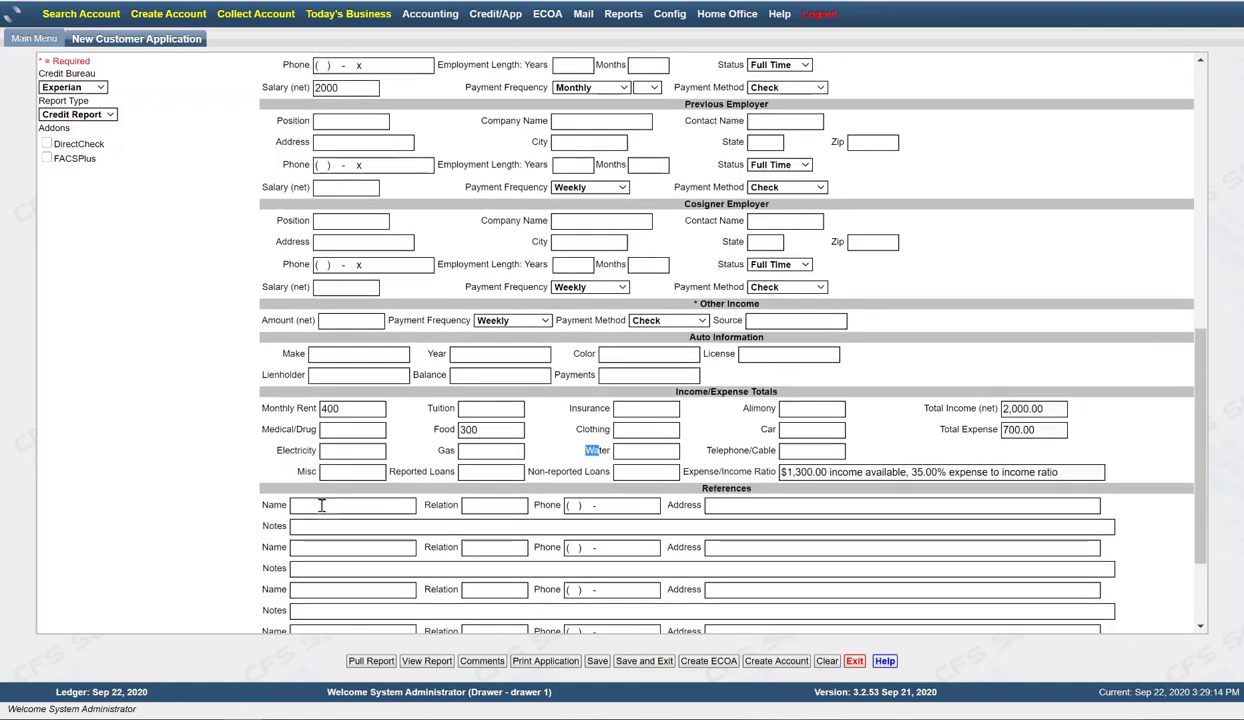
scroll(778, 509, "down", 2)
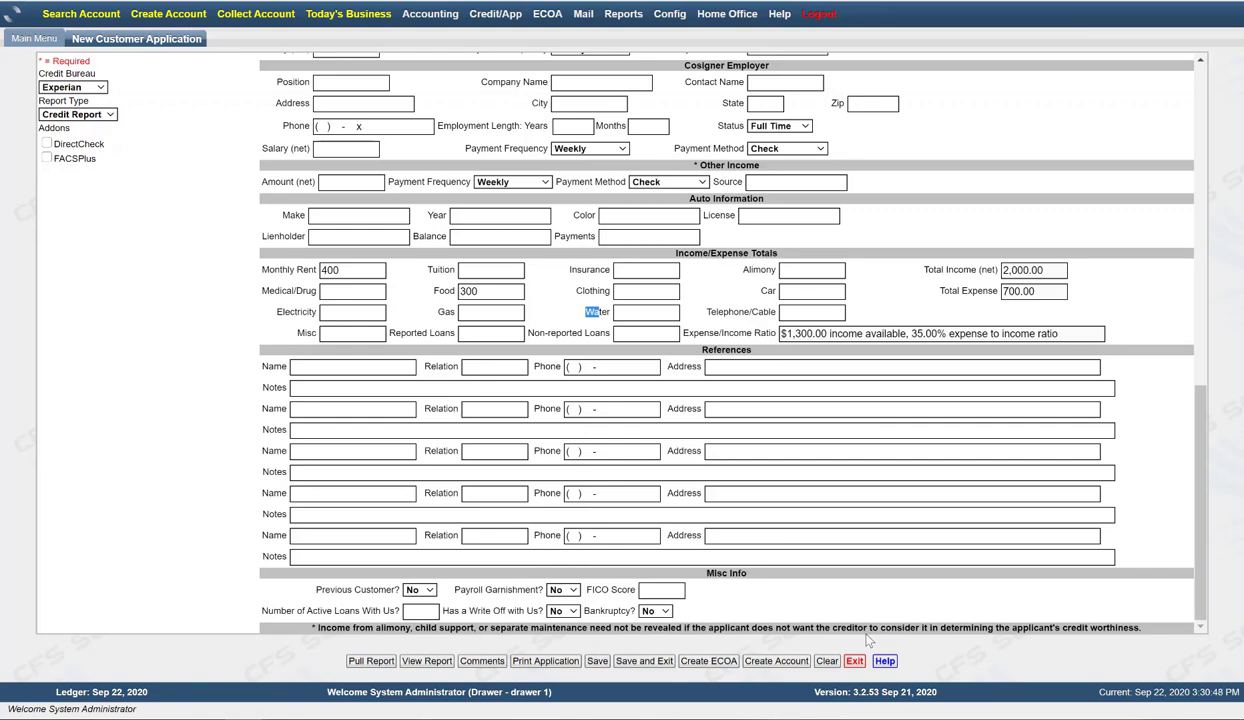
scroll(582, 340, "up", 10)
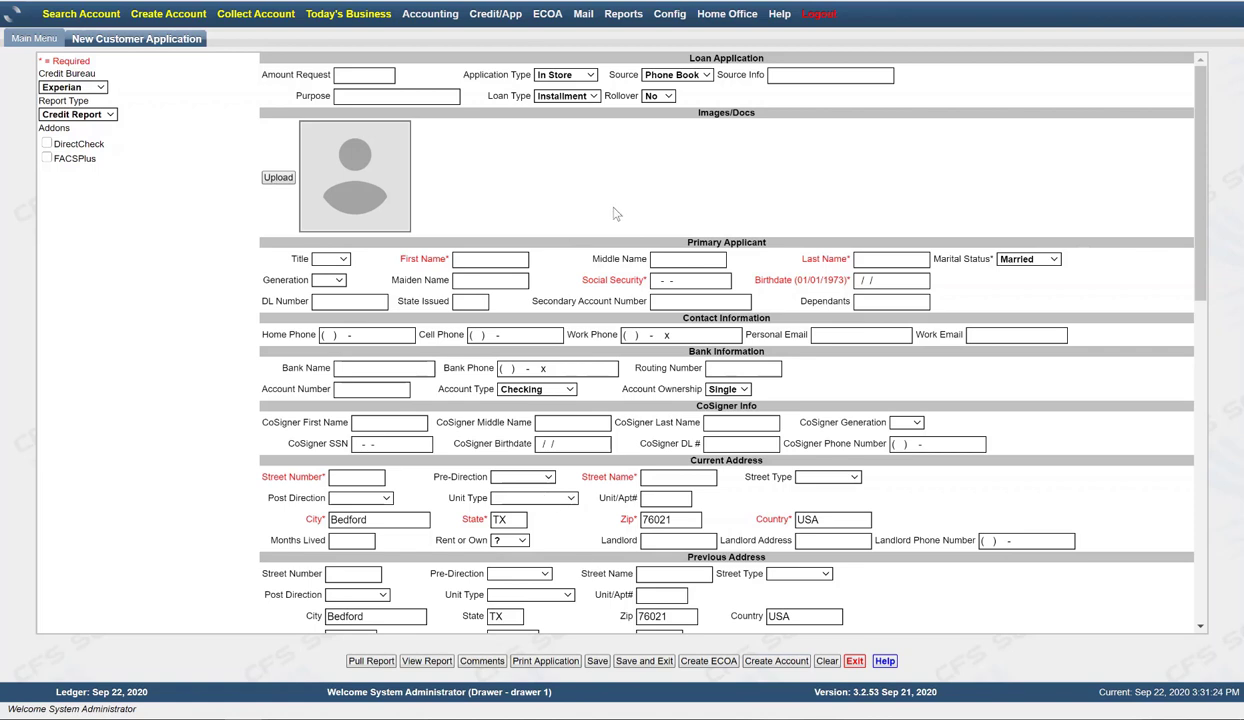
Save and exit the application, then list applications via Credit/App > App Search
left_click(668, 661)
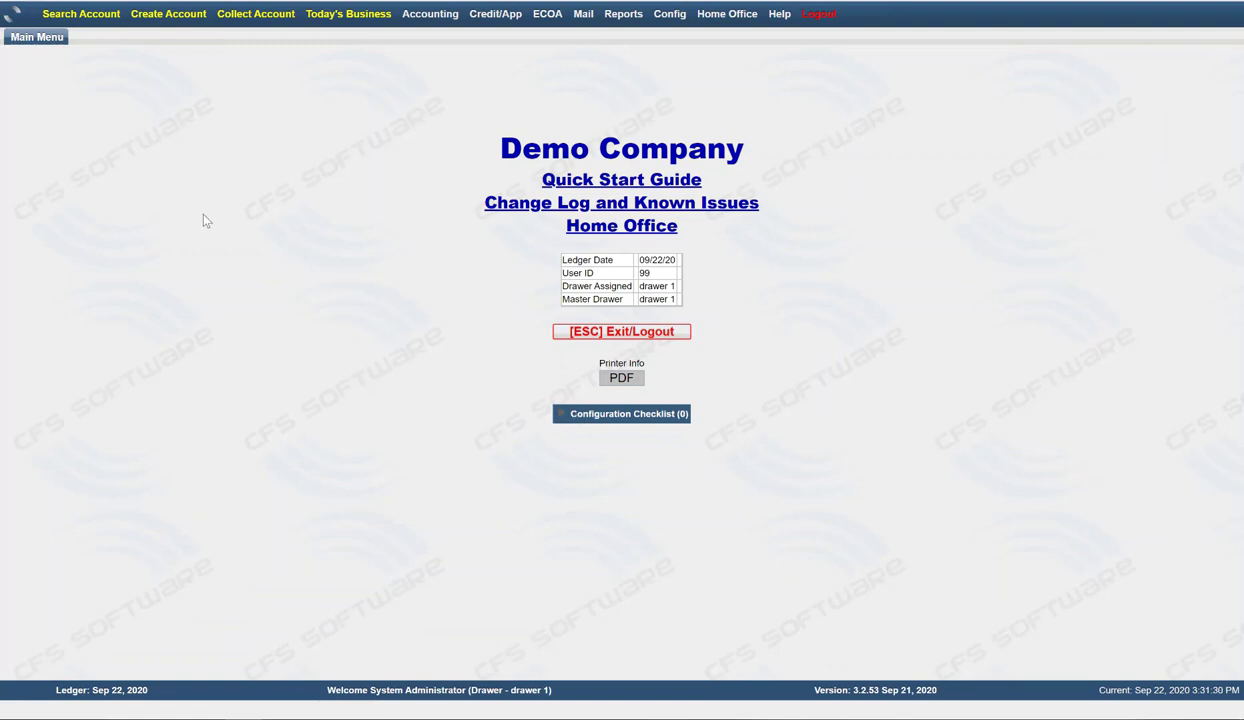
mouse_move(473, 28)
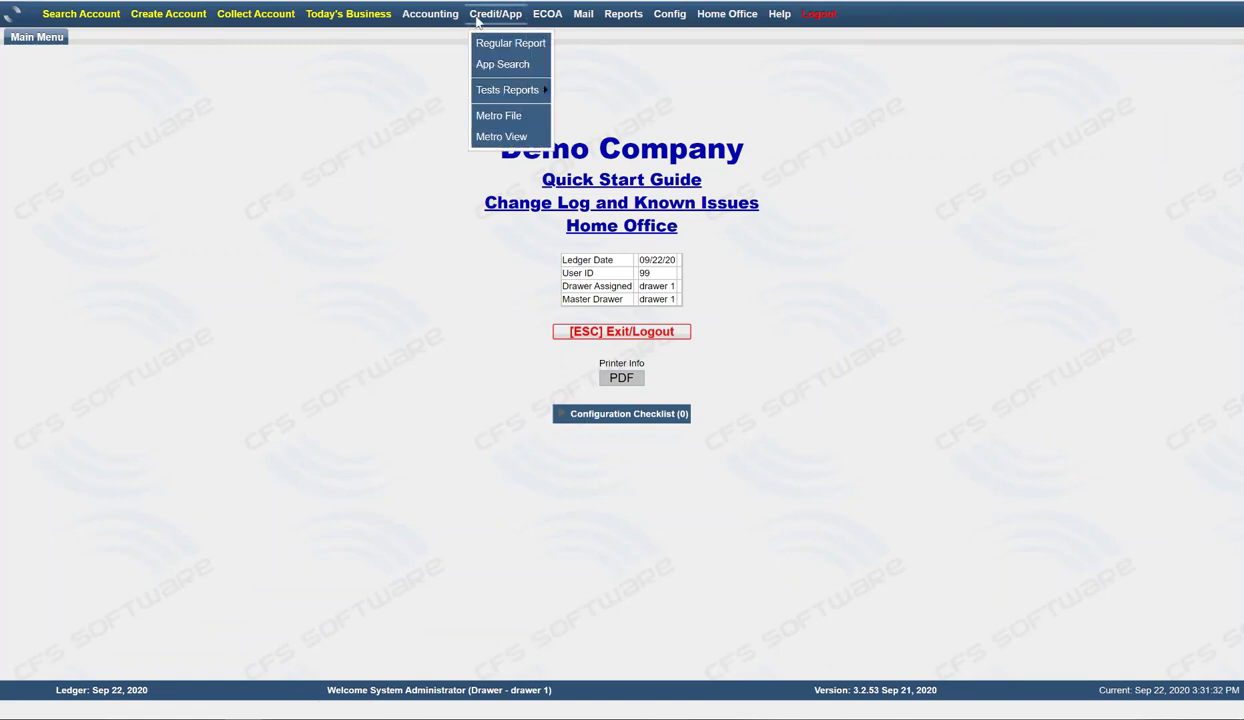
left_click(510, 65)
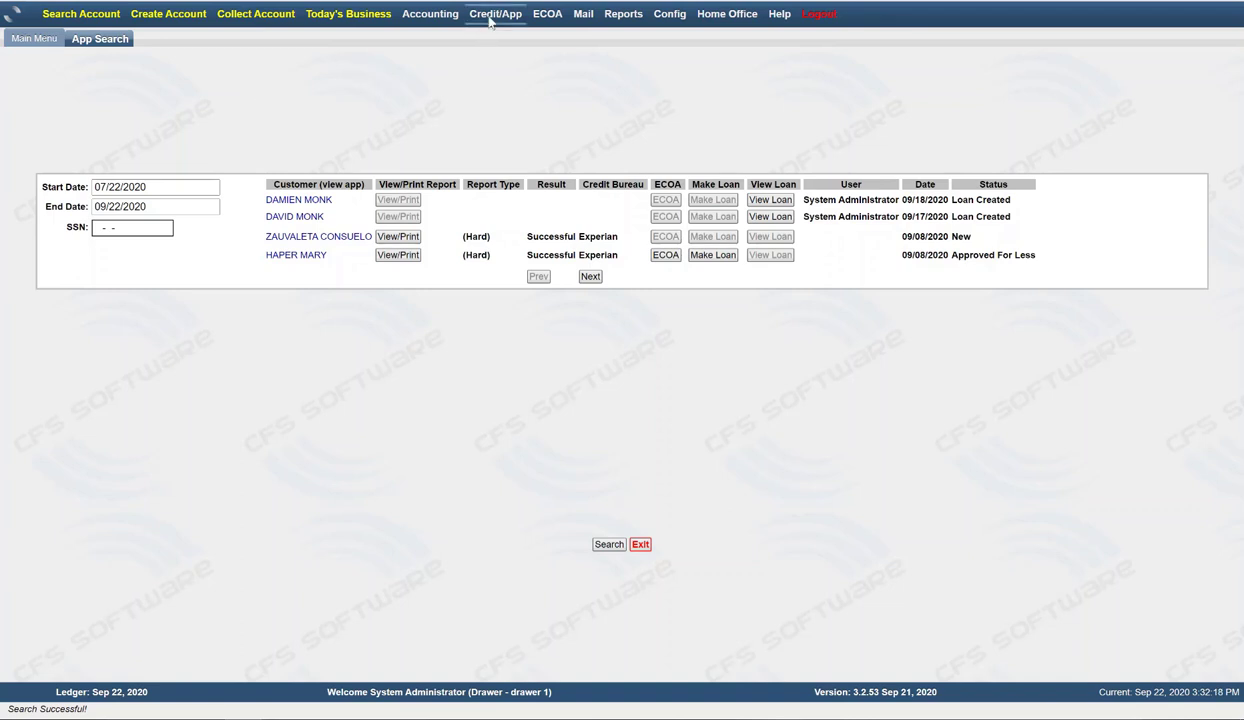
mouse_move(491, 18)
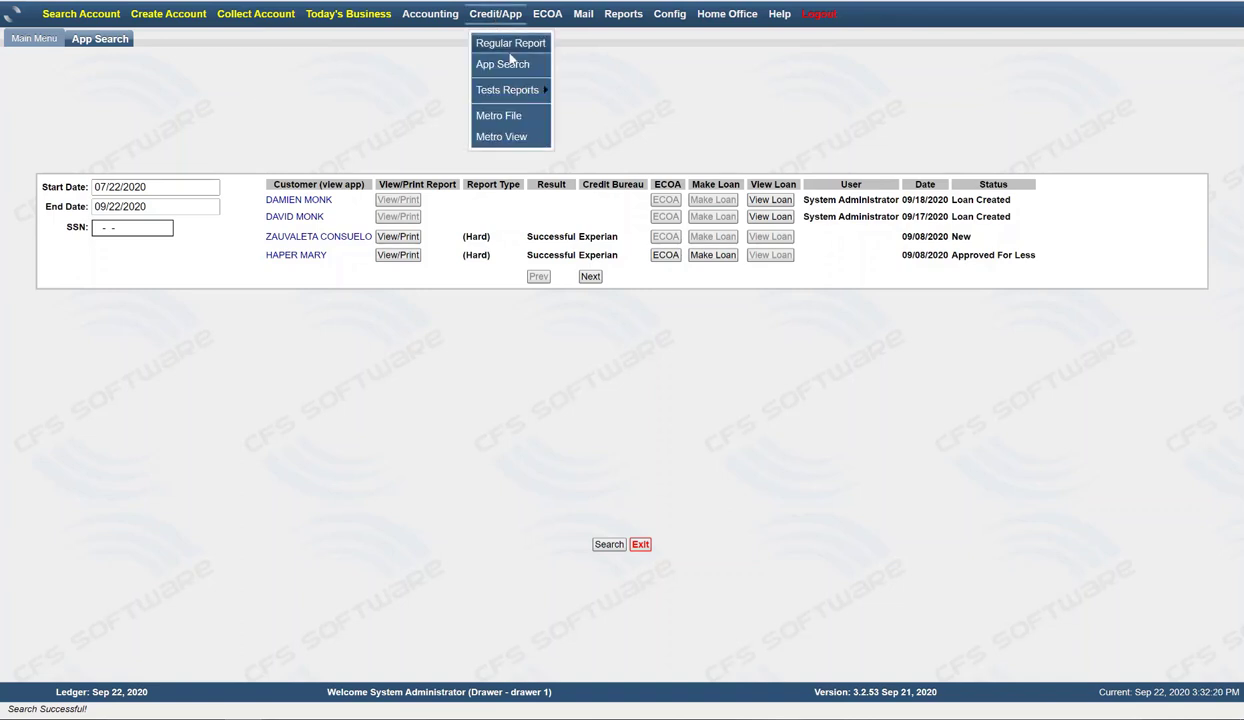
left_click(240, 126)
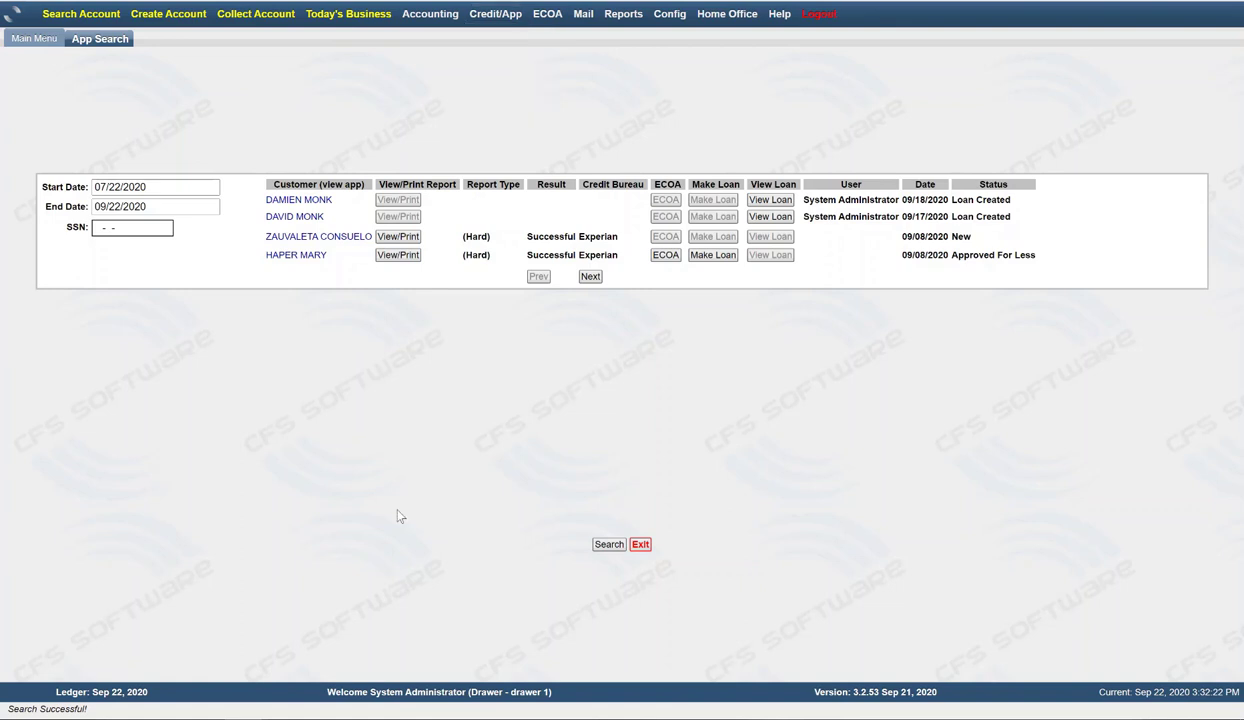